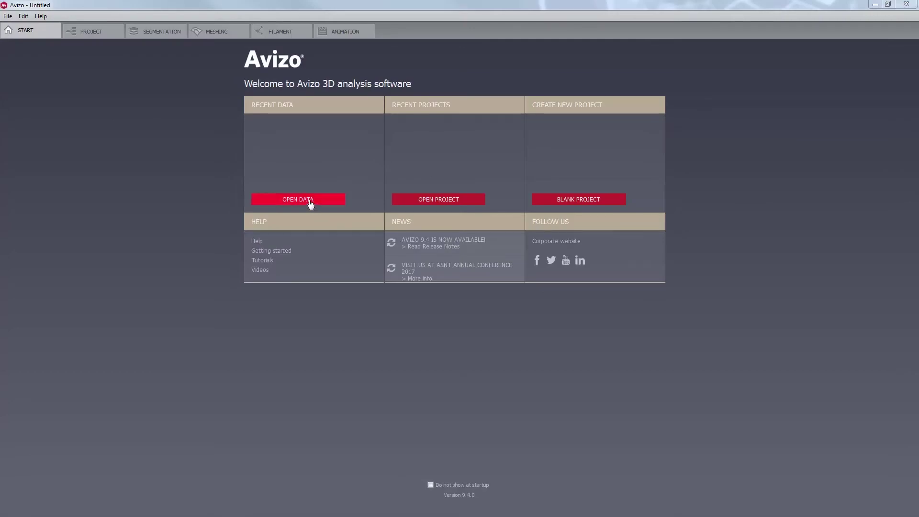
# Step: Load the motor.labels.am dataset from the tutorials folder
pyautogui.click(310, 202)
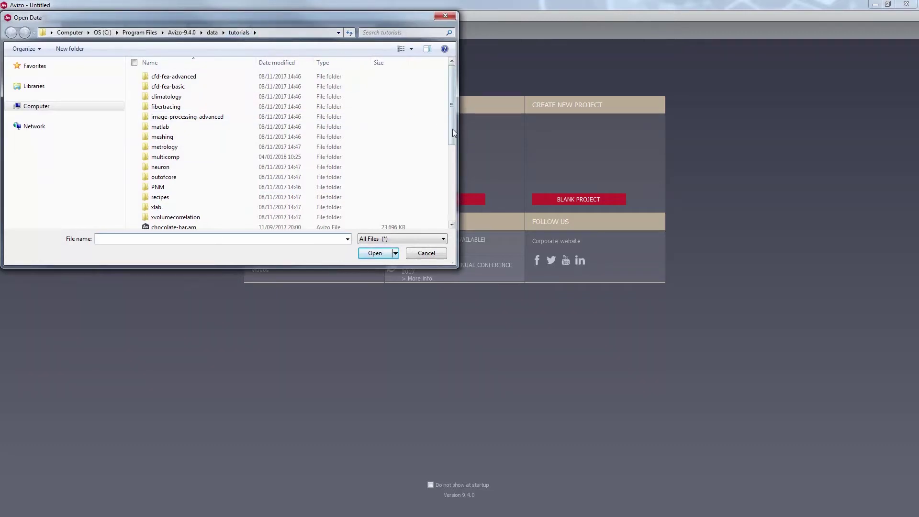
pyautogui.scroll(-5, 452, 128)
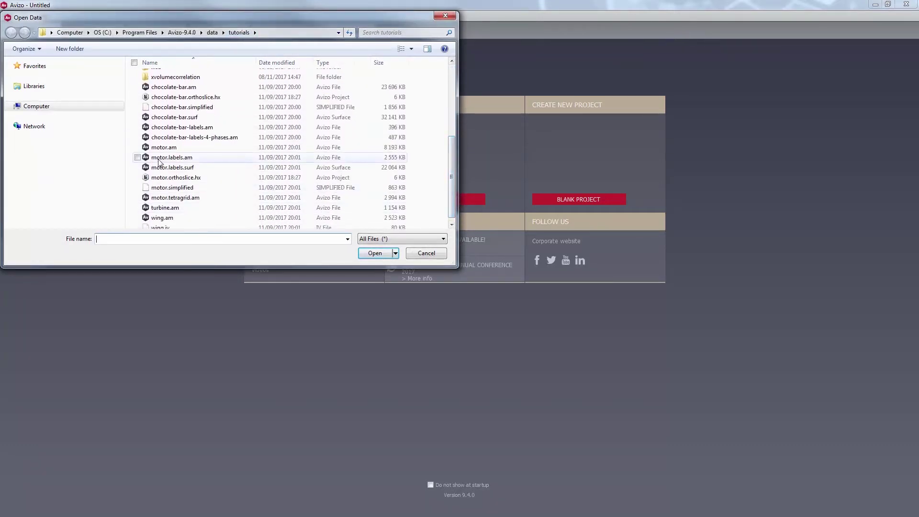
pyautogui.doubleClick(185, 158)
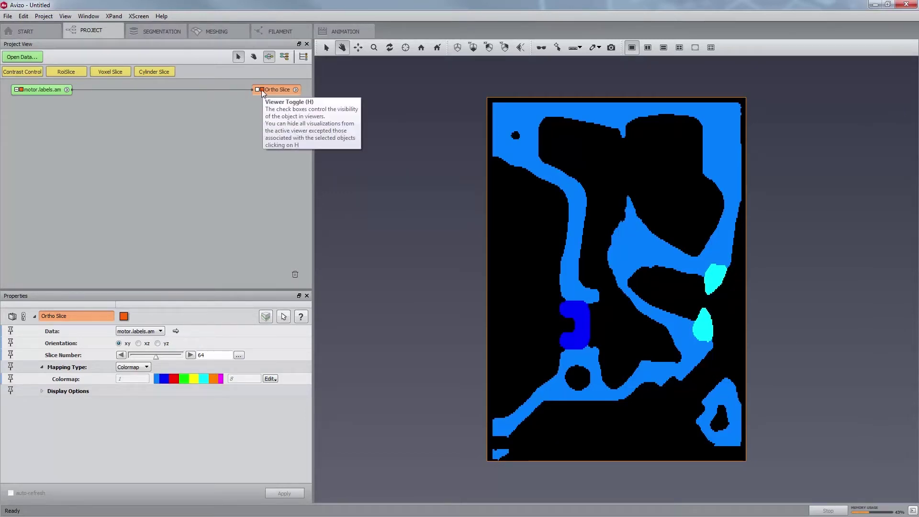
# Step: Hide the Ortho Slice and attach a Generate Surface module to motor.labels.am
pyautogui.click(261, 90)
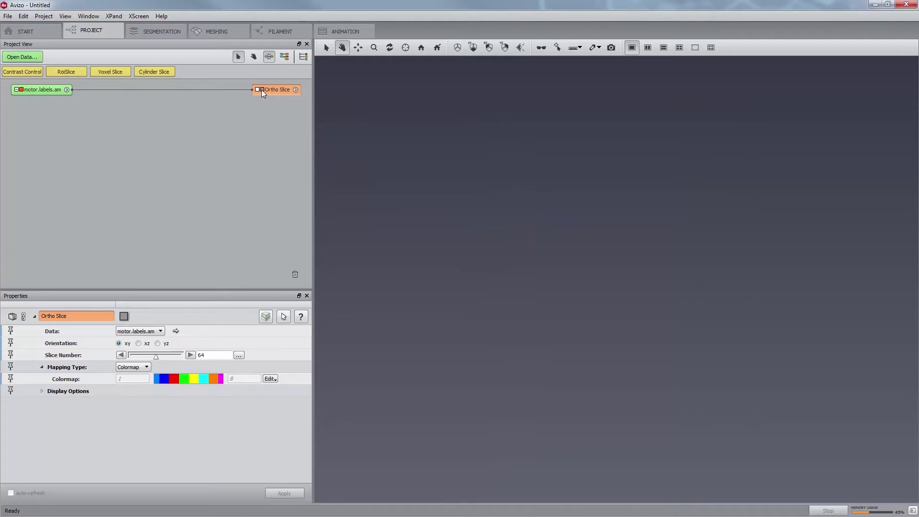
pyautogui.click(42, 91)
pyautogui.rightClick(42, 91)
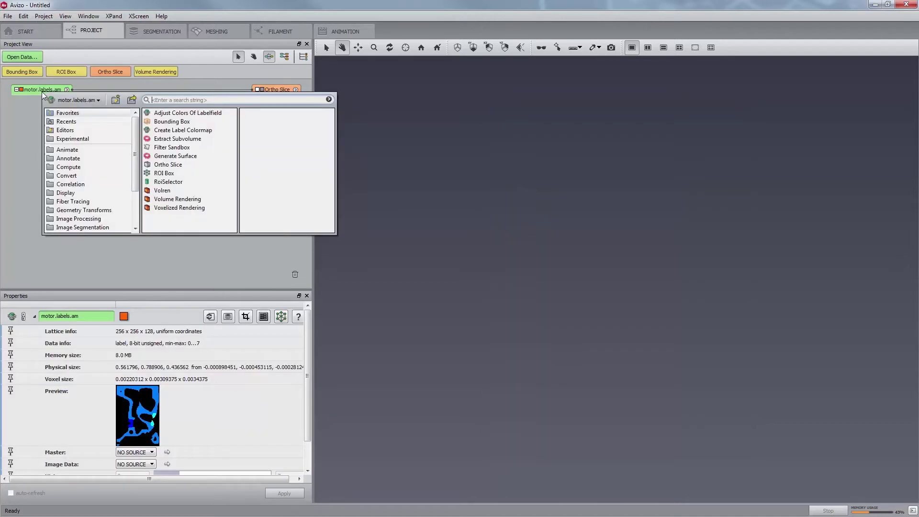
pyautogui.write('generate')
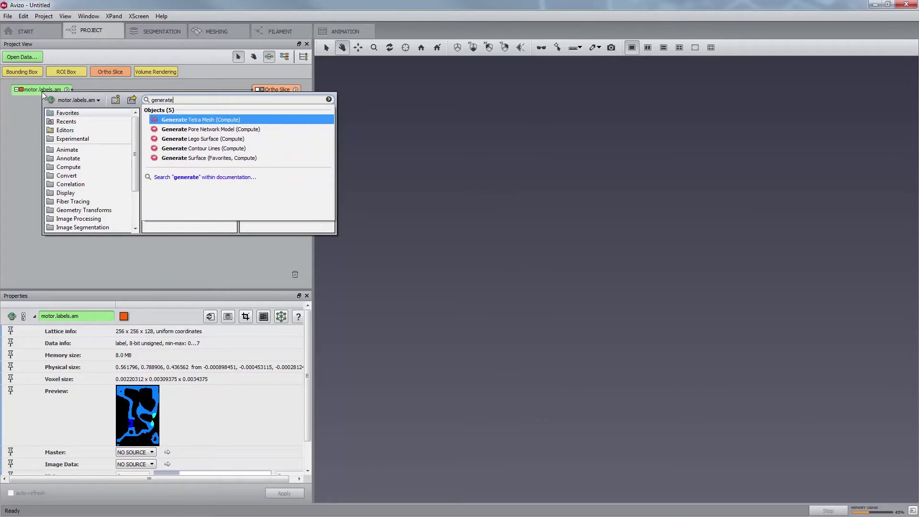
pyautogui.press('Down')
pyautogui.press('Down')
pyautogui.press('Down')
pyautogui.press('Down')
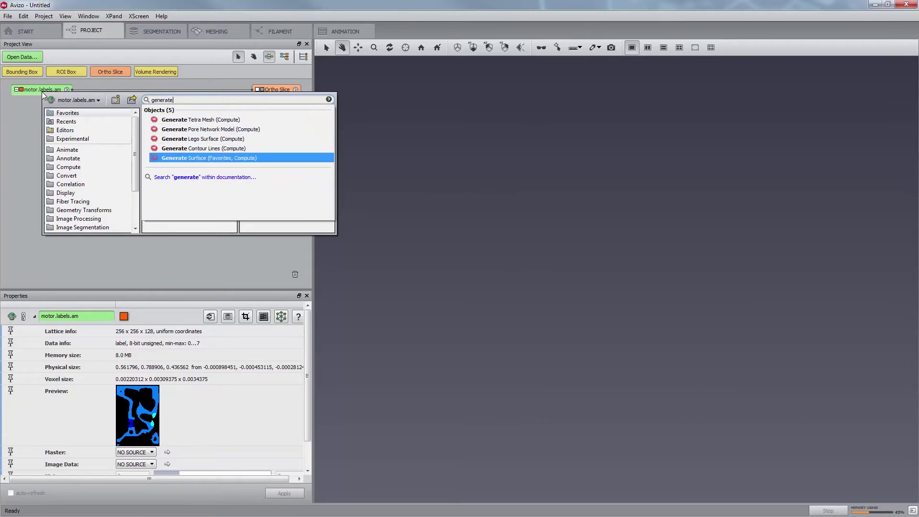
pyautogui.press('Return')
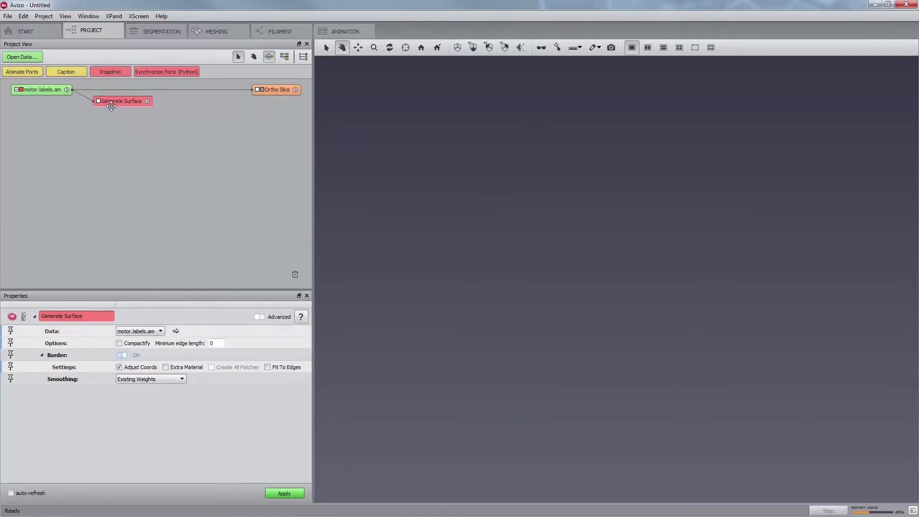
# Step: Set smoothing to Constrained Smoothing with an extent of about 3.49
pyautogui.click(136, 380)
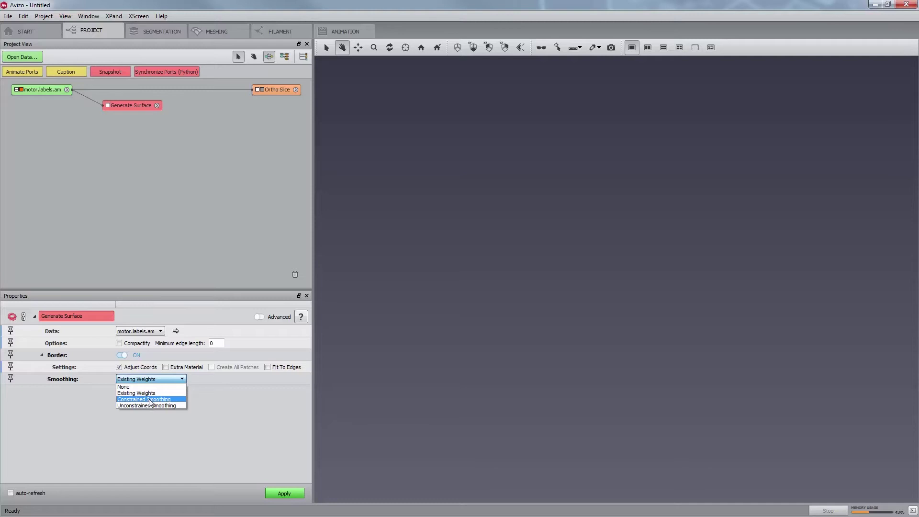
pyautogui.click(168, 400)
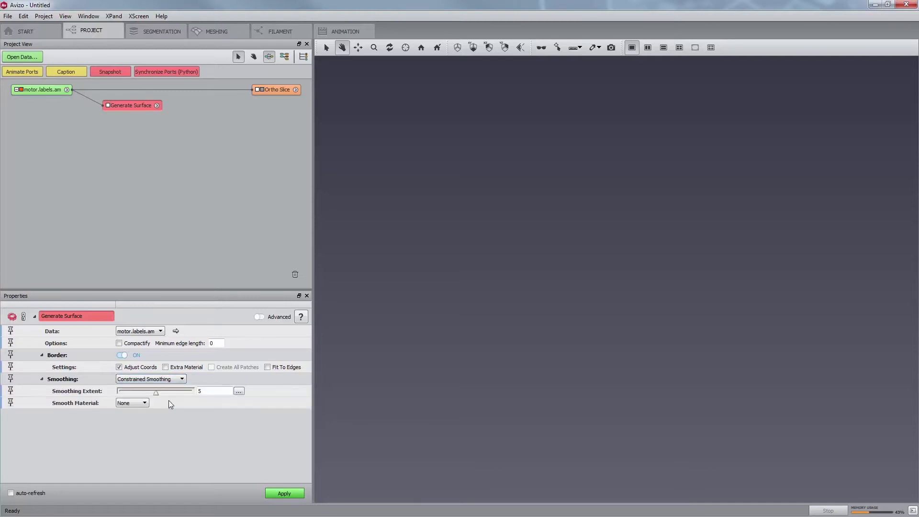
pyautogui.moveTo(157, 392); pyautogui.dragTo(143, 393)
# Step: Apply Generate Surface to create motor.labels.surf, then move its node lower in the graph
pyautogui.click(281, 493)
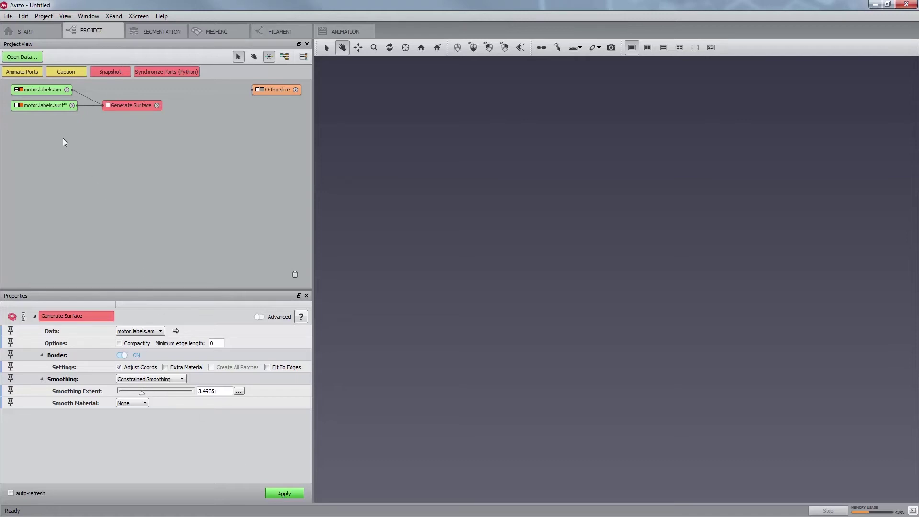
pyautogui.click(51, 107)
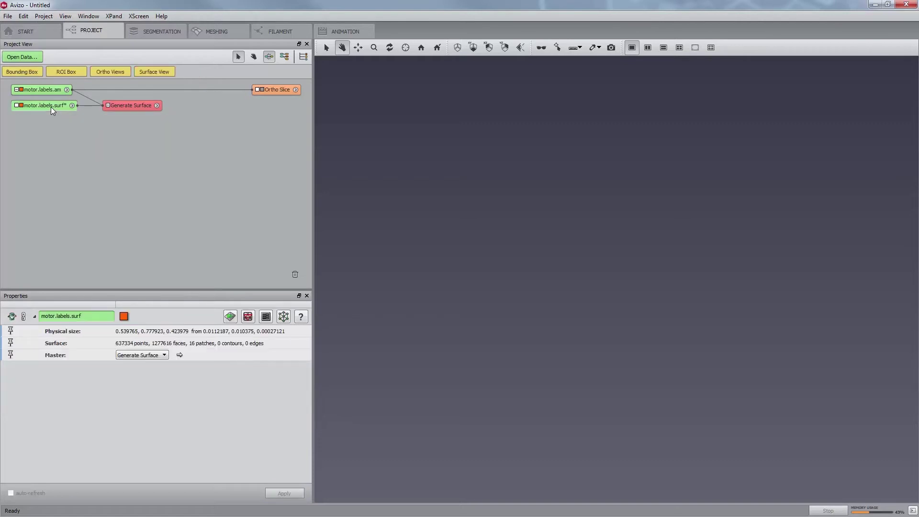
pyautogui.moveTo(51, 108); pyautogui.dragTo(51, 115)
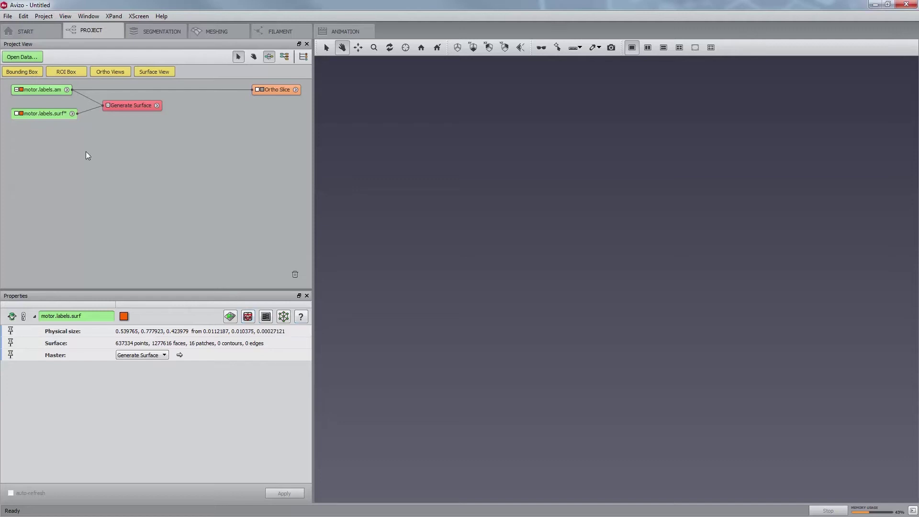
# Step: Duplicate motor.labels.surf as motor.labels2.surf and bring up its Simplification Editor
pyautogui.rightClick(56, 119)
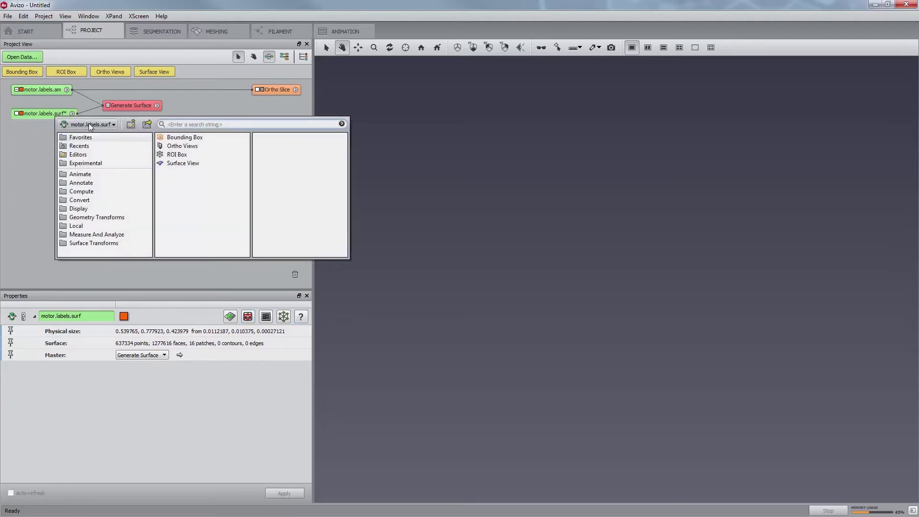
pyautogui.click(90, 125)
pyautogui.click(92, 159)
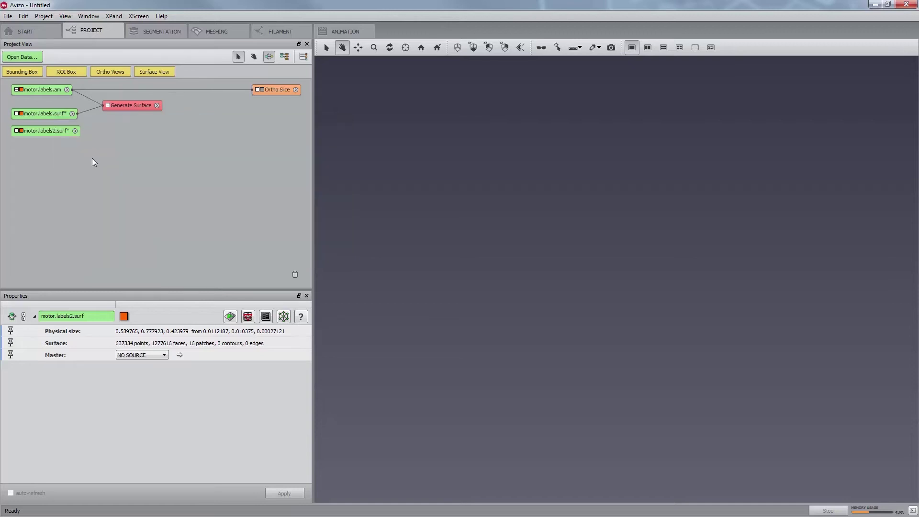
pyautogui.moveTo(61, 134); pyautogui.dragTo(61, 147)
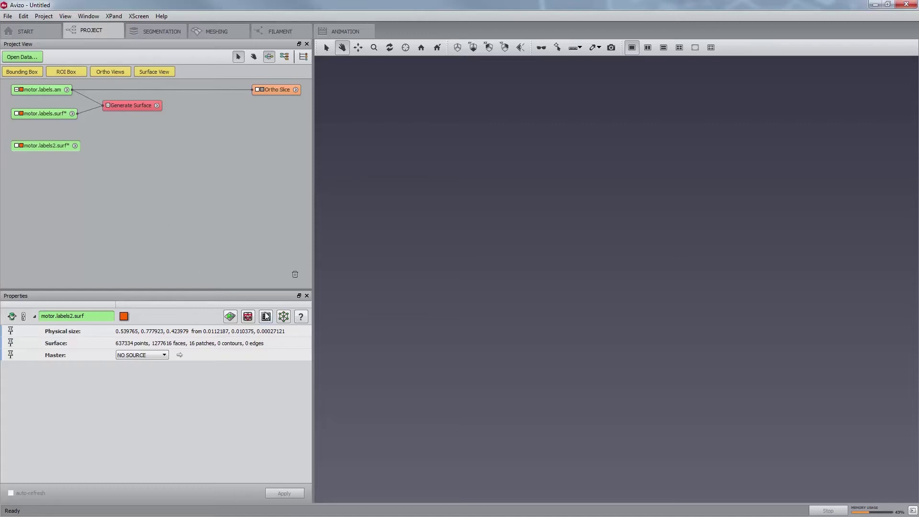
pyautogui.click(248, 316)
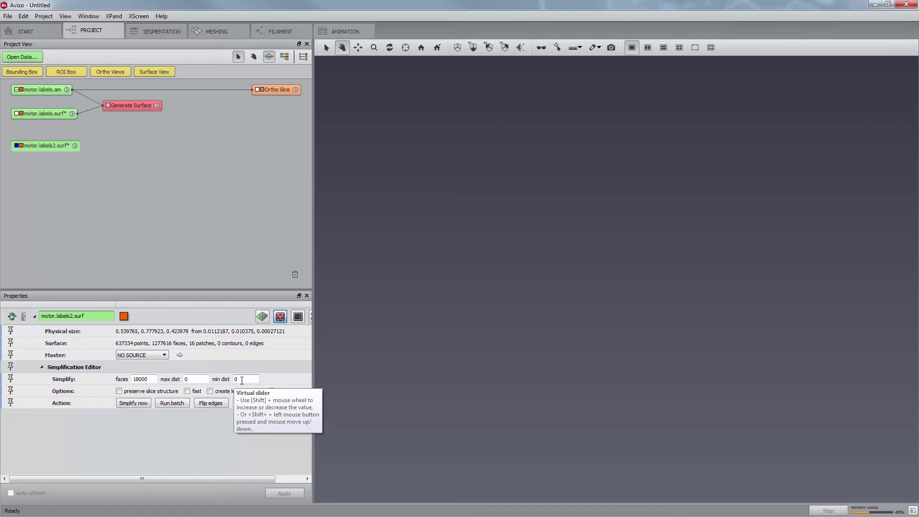
# Step: Enter max distance 0.02 and min distance 0.01 for motor.labels2.surf's simplification
pyautogui.click(200, 380)
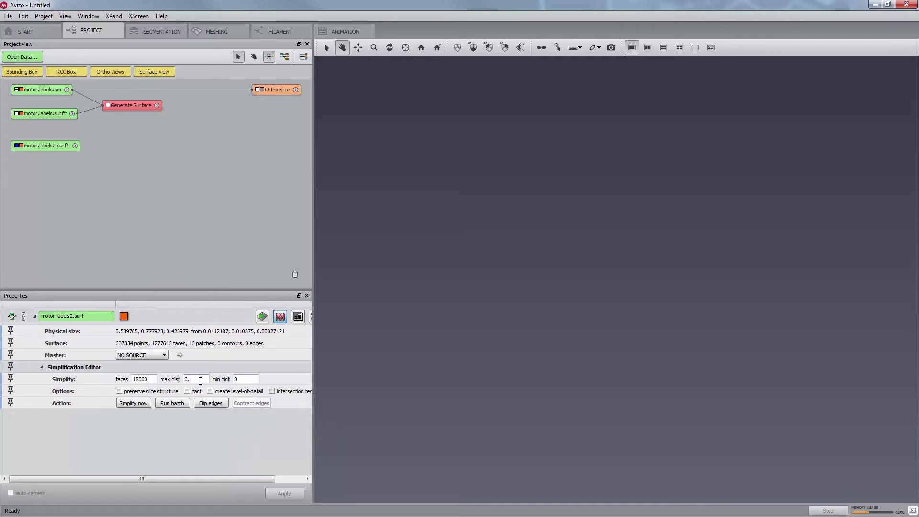
pyautogui.write('.02')
pyautogui.click(238, 379)
pyautogui.write('.01')
pyautogui.press('Return')
pyautogui.click(242, 405)
pyautogui.click(46, 92)
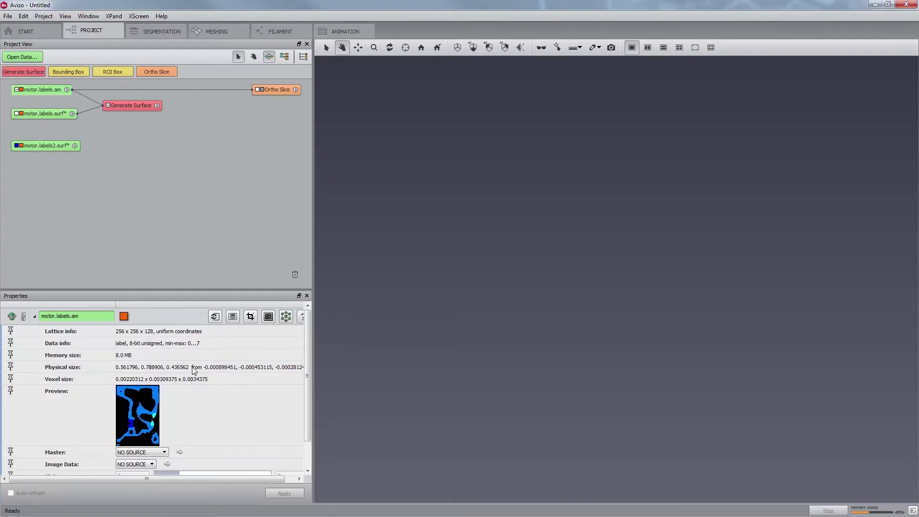
pyautogui.click(62, 146)
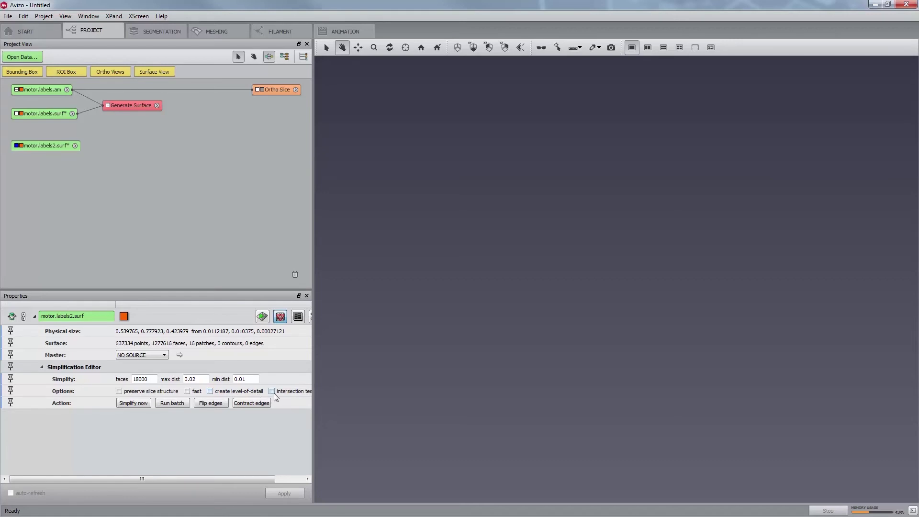
# Step: Turn on the intersection test and simplify motor.labels2.surf to 49418 faces
pyautogui.click(272, 391)
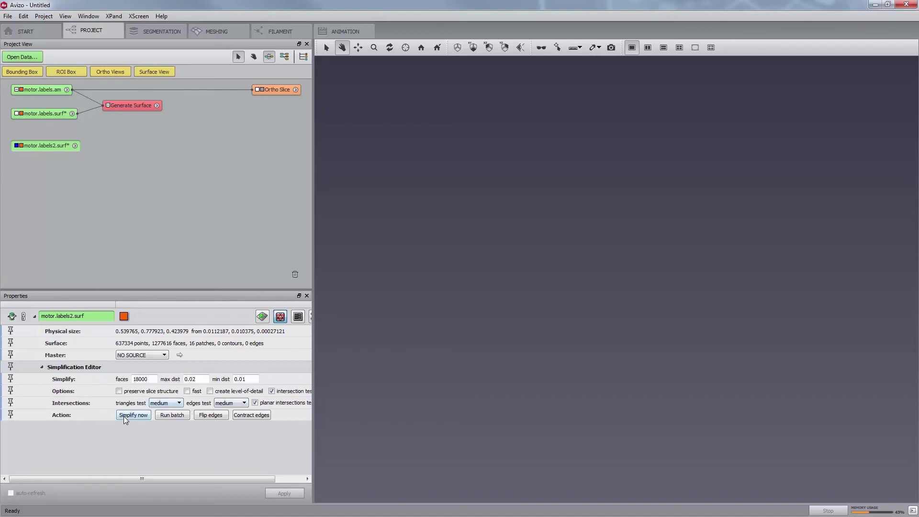
pyautogui.click(137, 415)
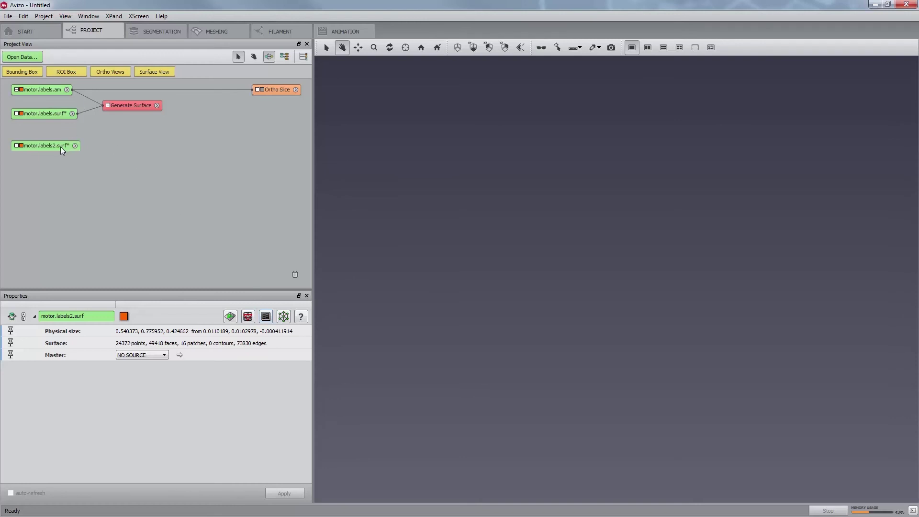
# Step: Attach a Surface View to motor.labels2.surf to show it shaded in the viewer
pyautogui.rightClick(60, 146)
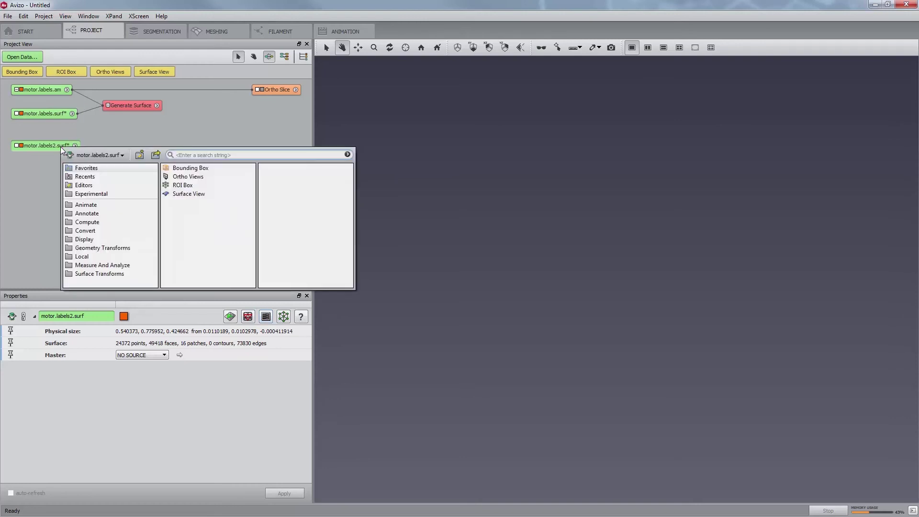
pyautogui.write('surface')
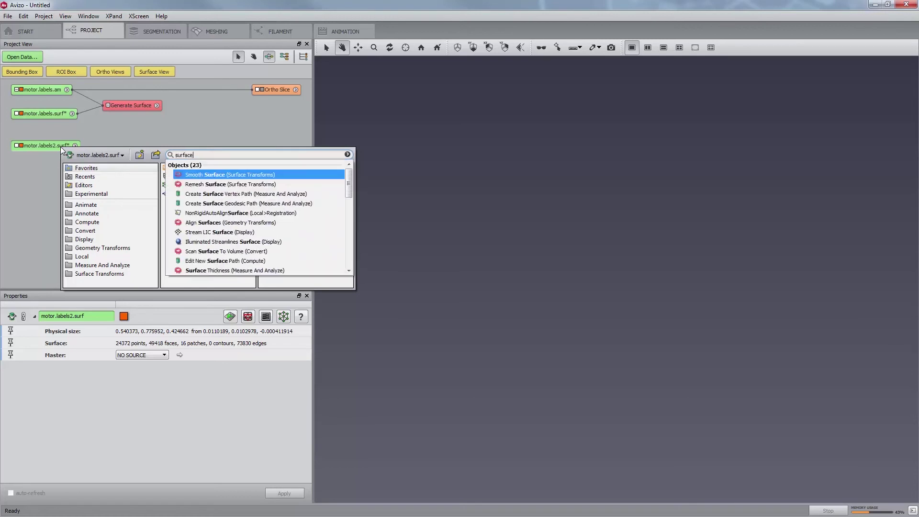
pyautogui.write(' view')
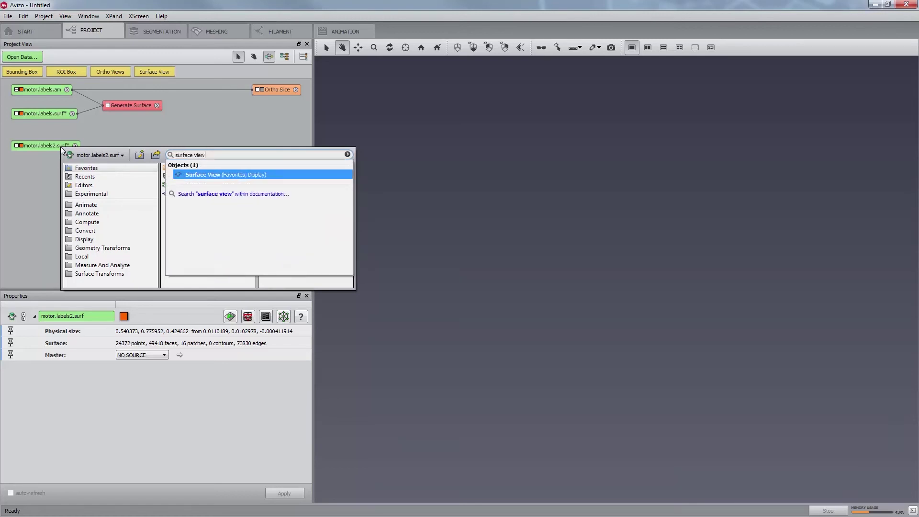
pyautogui.press('Return')
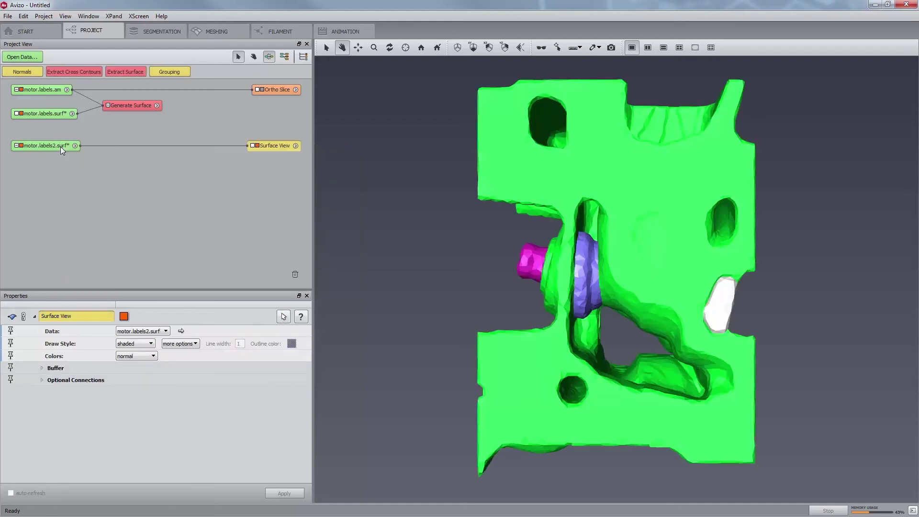
# Step: Switch the Surface View draw style to outlined and rotate to inspect the mesh
pyautogui.click(136, 346)
pyautogui.click(137, 356)
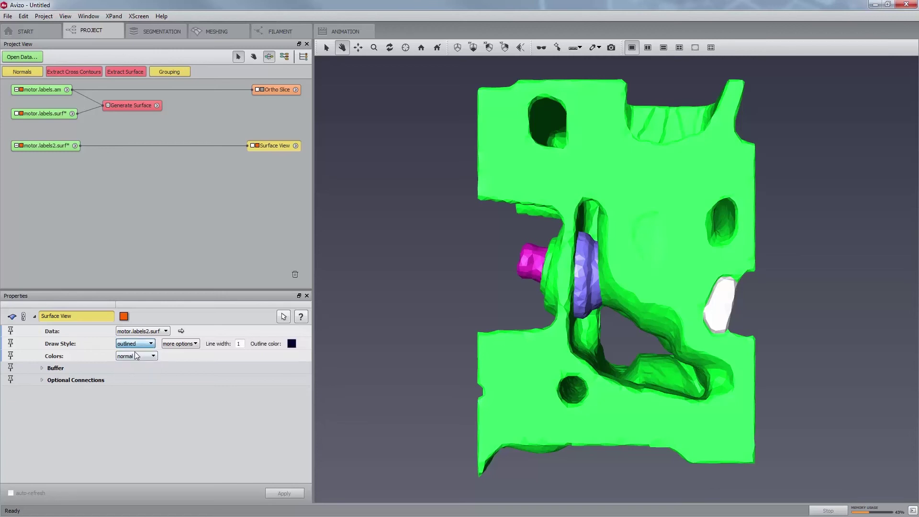
pyautogui.moveTo(672, 216); pyautogui.dragTo(374, 281)
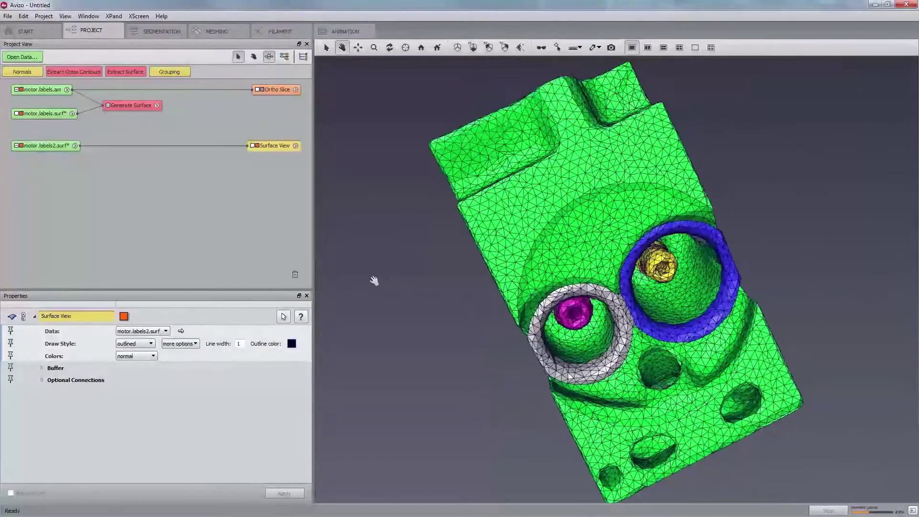
# Step: Try the transparent draw style to look inside, then return to outlined
pyautogui.click(137, 344)
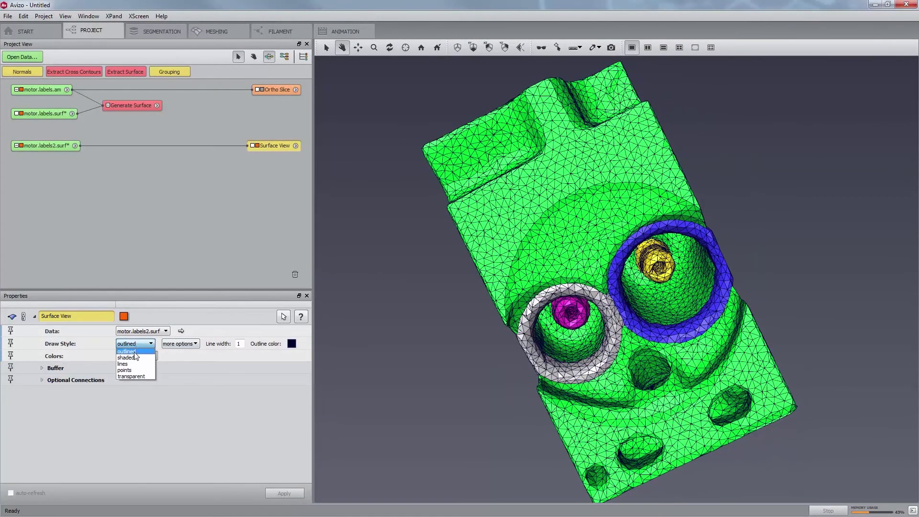
pyautogui.click(140, 375)
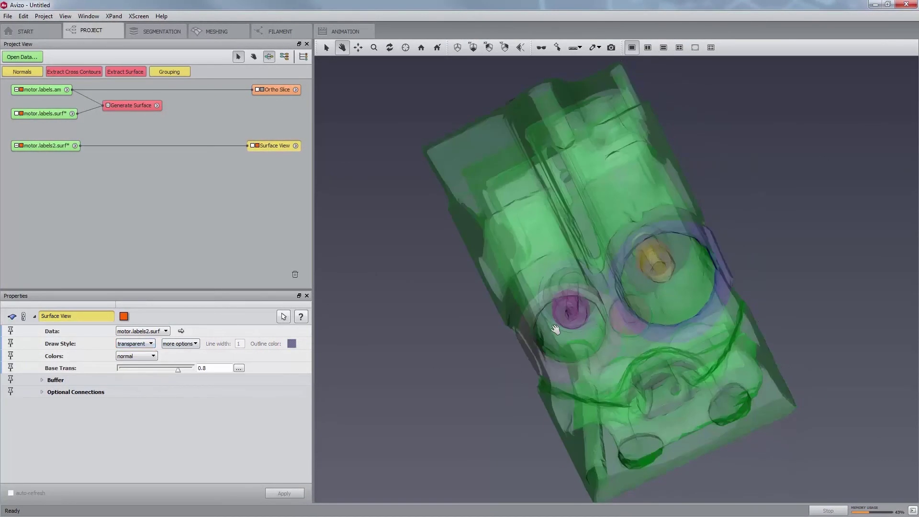
pyautogui.moveTo(555, 329); pyautogui.dragTo(734, 349)
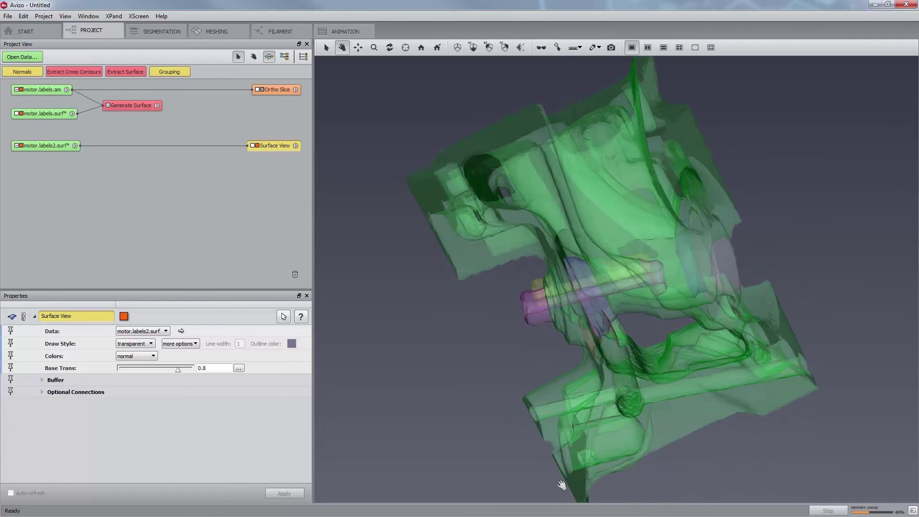
pyautogui.moveTo(562, 485); pyautogui.dragTo(829, 367)
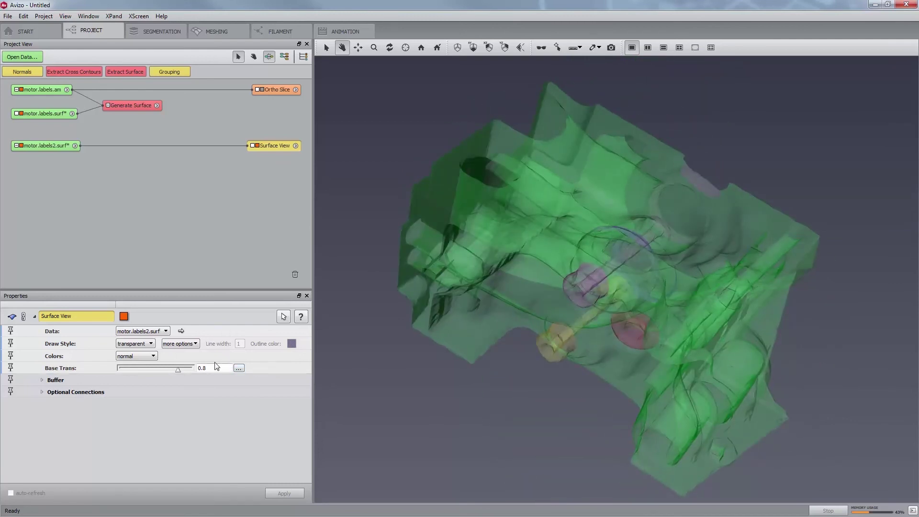
pyautogui.click(134, 344)
pyautogui.click(136, 354)
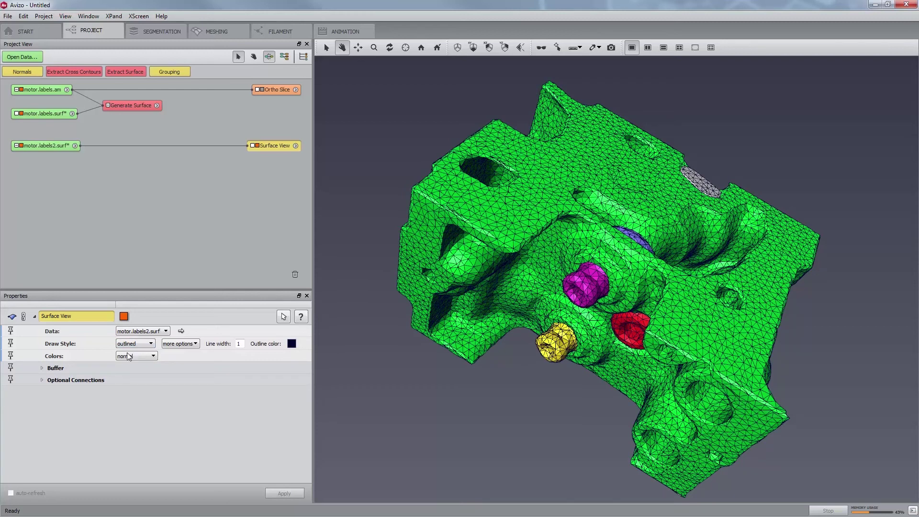
# Step: In Buffer, select triangles between Exterior and Material3 and rotate to check the highlight
pyautogui.click(42, 368)
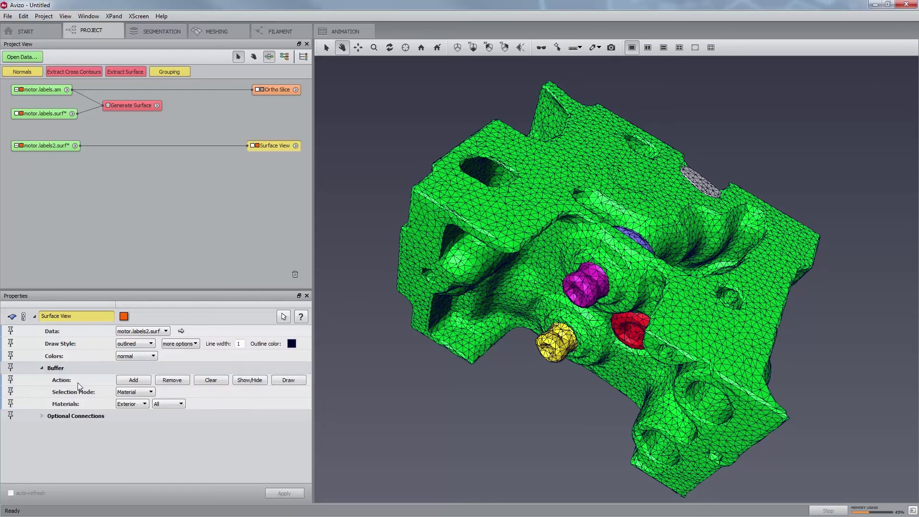
pyautogui.click(174, 408)
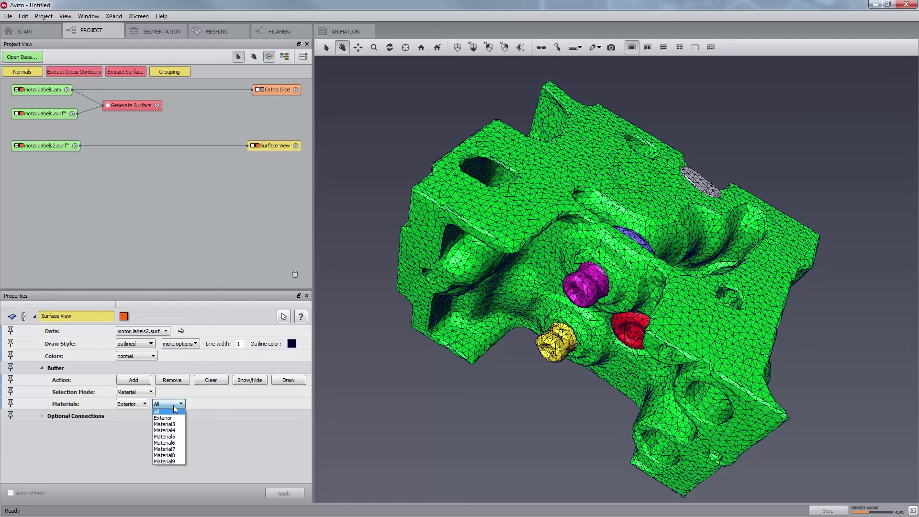
pyautogui.click(166, 424)
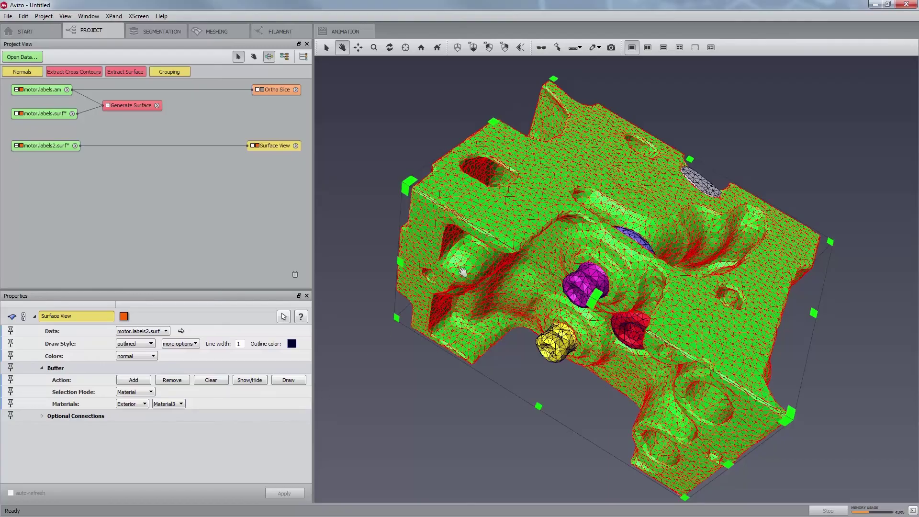
pyautogui.moveTo(506, 229); pyautogui.dragTo(744, 192)
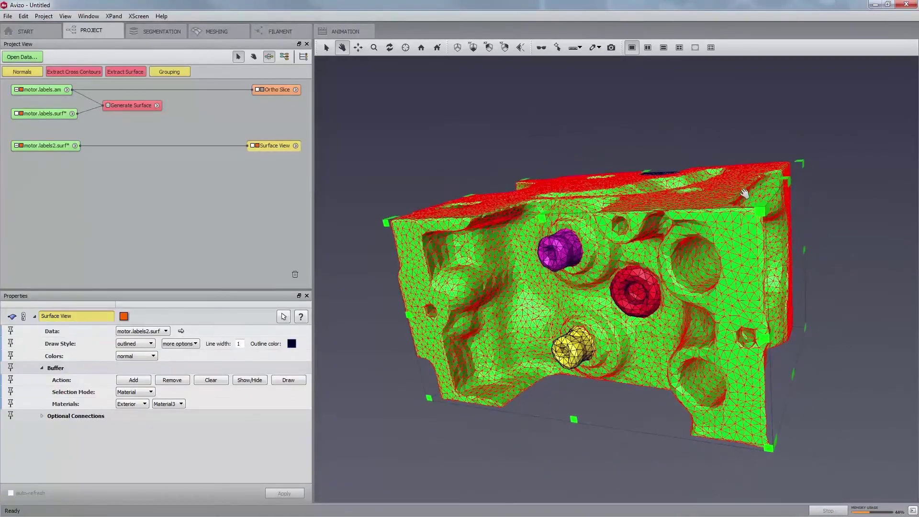
pyautogui.moveTo(526, 266); pyautogui.dragTo(748, 277)
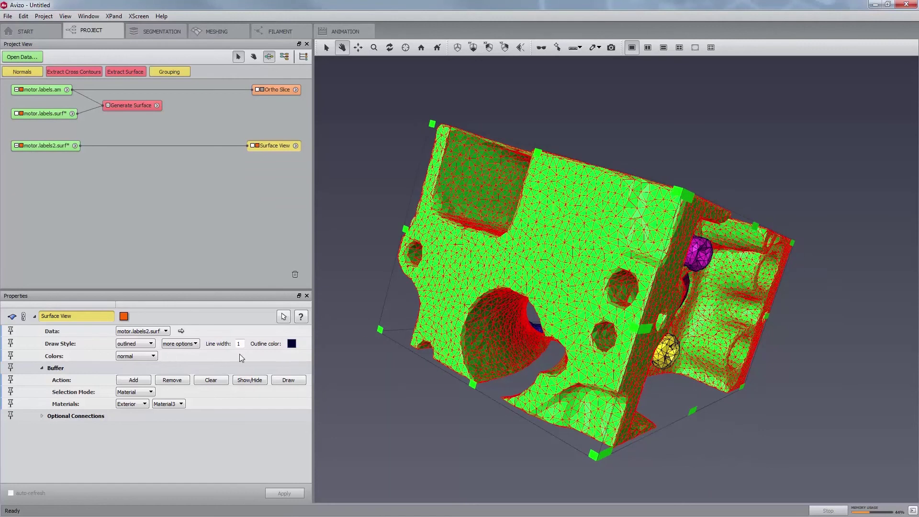
# Step: Remove the housing triangles, then lasso and remove the yellow shaft and part of the blue ring
pyautogui.click(184, 380)
pyautogui.moveTo(686, 250); pyautogui.dragTo(804, 206)
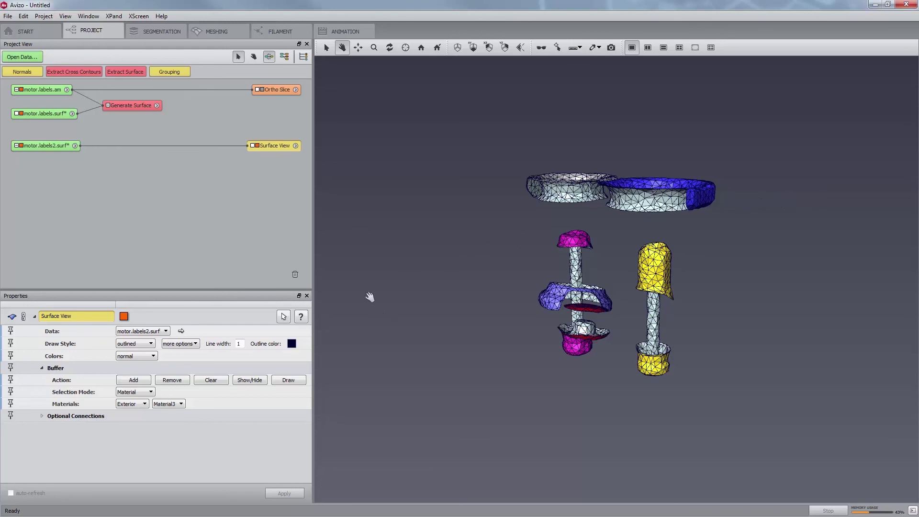
pyautogui.click(285, 380)
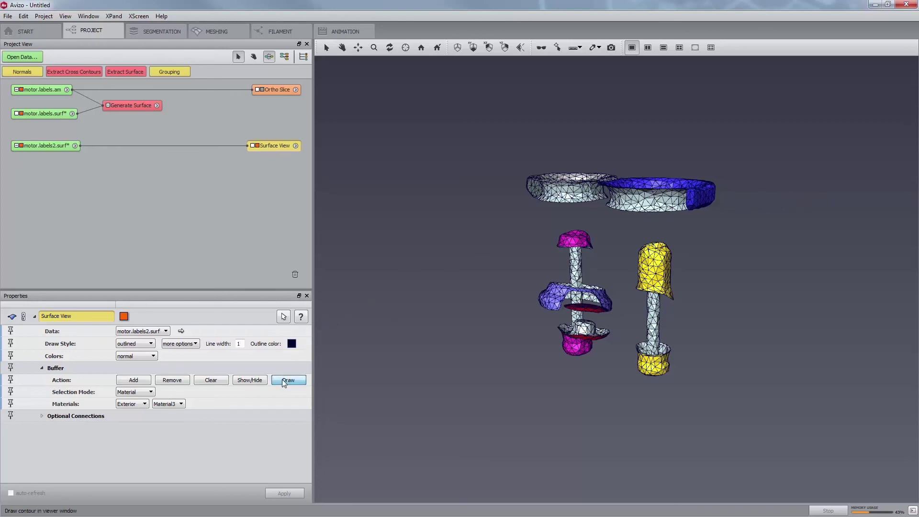
pyautogui.moveTo(697, 158)
pyautogui.mouseDown()
pyautogui.moveTo(651, 181)
pyautogui.moveTo(623, 281)
pyautogui.moveTo(619, 363)
pyautogui.mouseUp()
pyautogui.moveTo(716, 283)
pyautogui.mouseDown()
pyautogui.moveTo(710, 146)
pyautogui.moveTo(689, 154)
pyautogui.mouseUp()
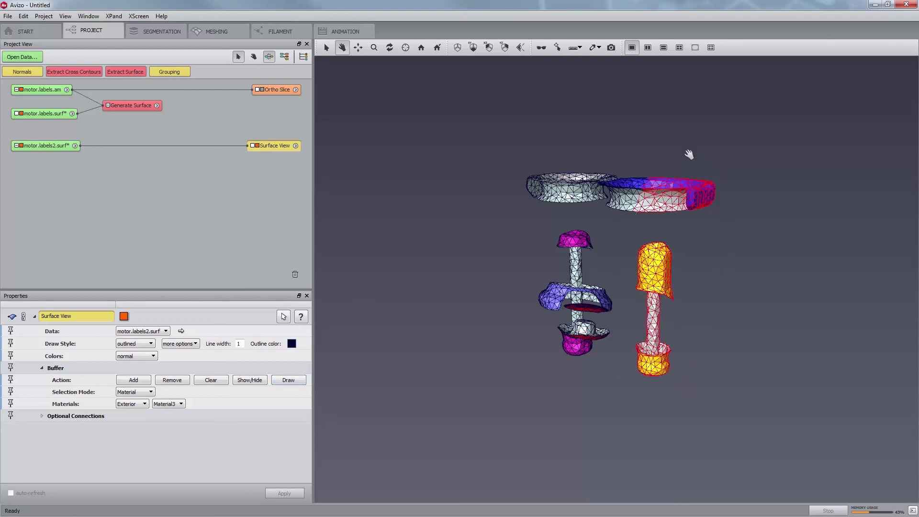
pyautogui.click(172, 380)
pyautogui.moveTo(618, 191); pyautogui.dragTo(348, 214)
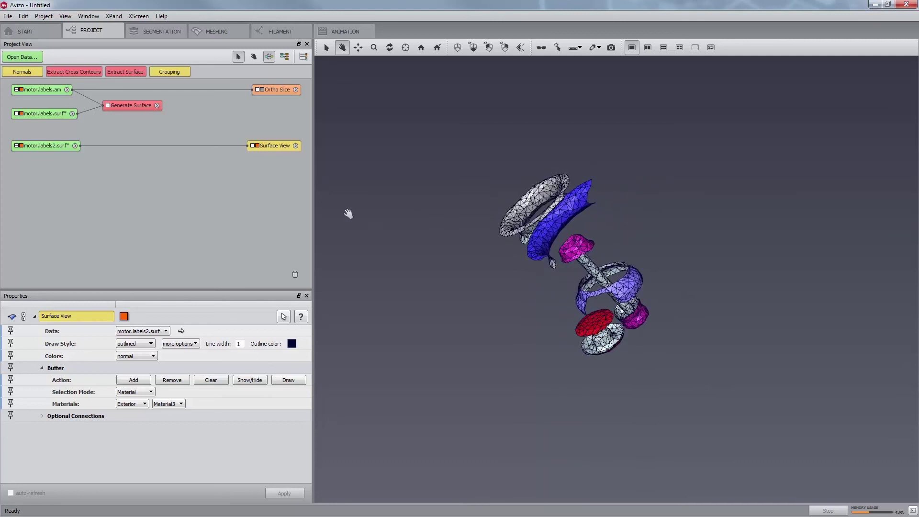
# Step: Attach an Extract Surface module to Surface View and apply it to produce ExtractedSurface
pyautogui.rightClick(277, 148)
pyautogui.write('extrac')
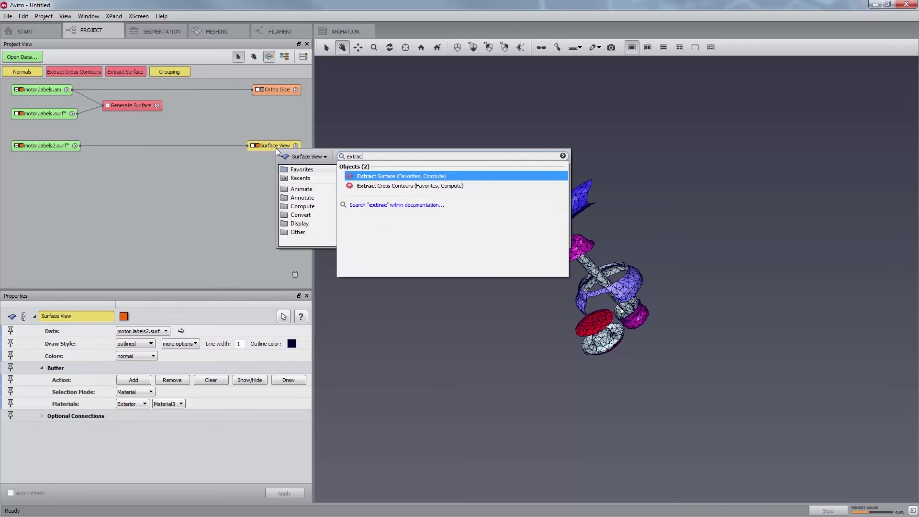
pyautogui.press('Return')
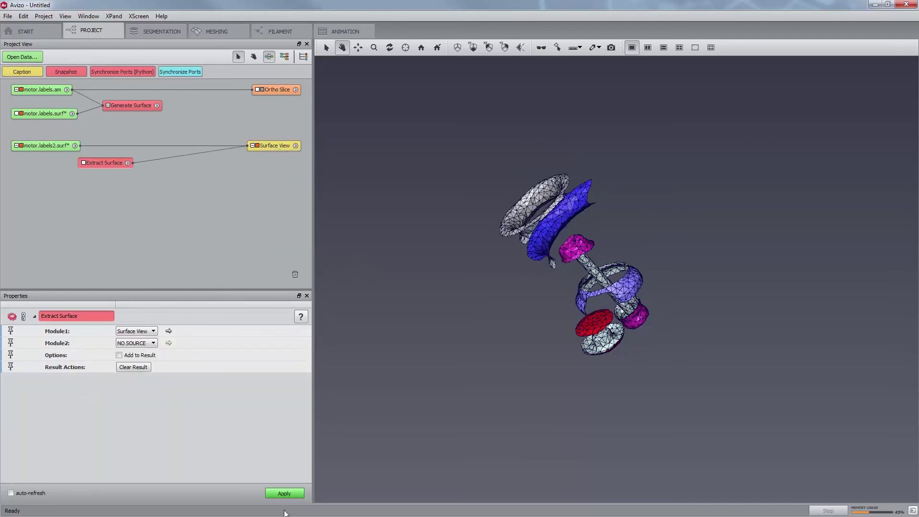
pyautogui.click(285, 493)
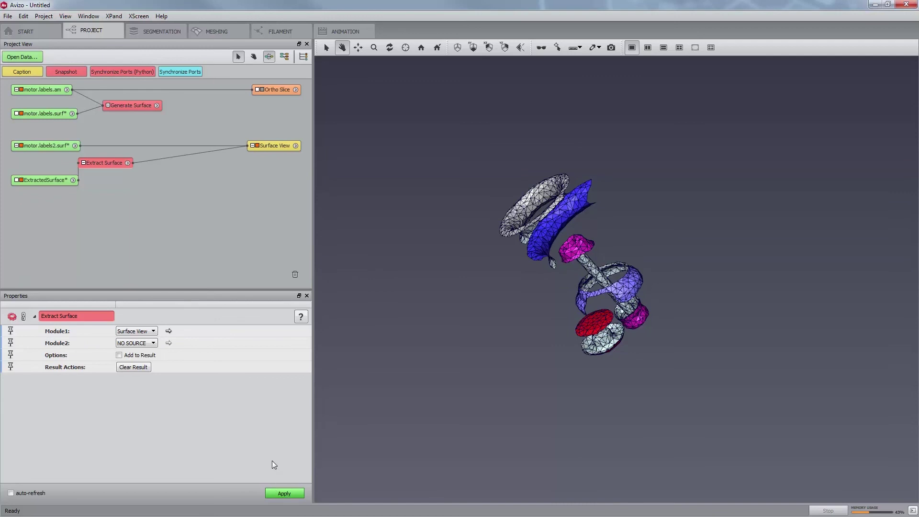
# Step: Show ExtractedSurface in a new Surface View, hide the original Surface View, and rotate the parts
pyautogui.rightClick(49, 182)
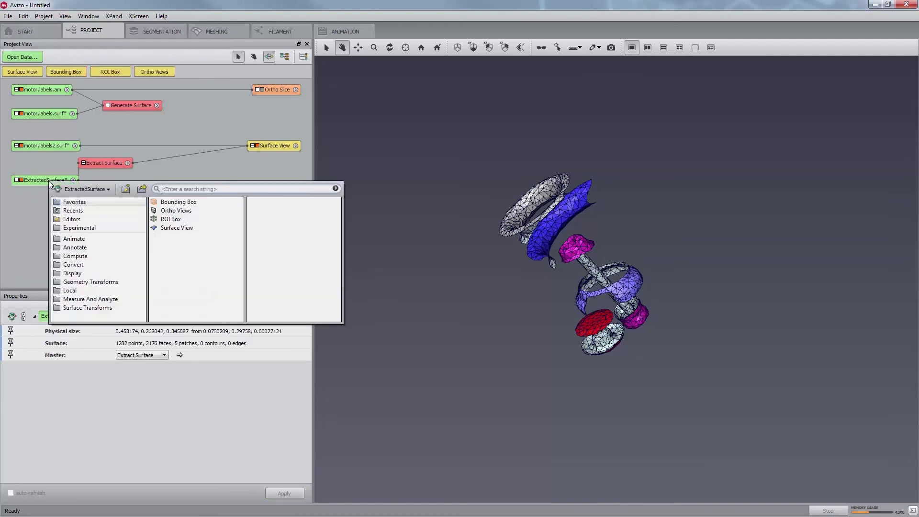
pyautogui.click(183, 229)
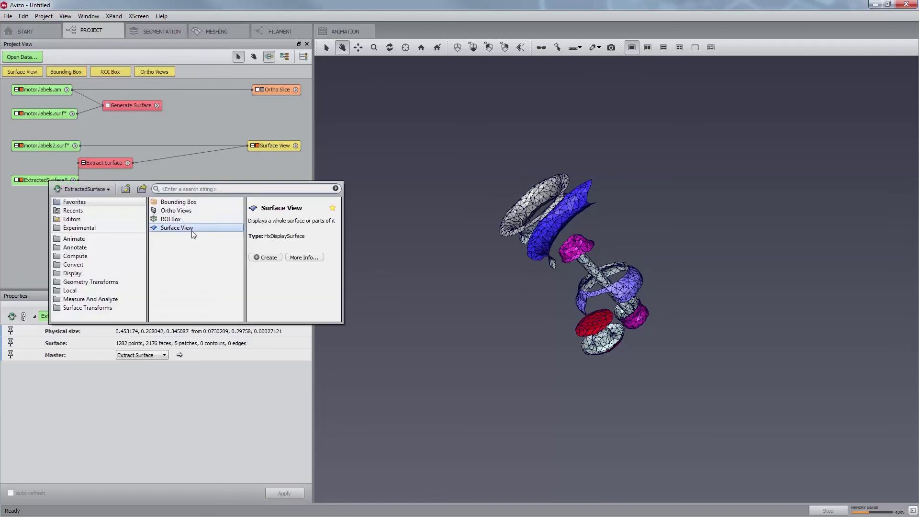
pyautogui.click(271, 259)
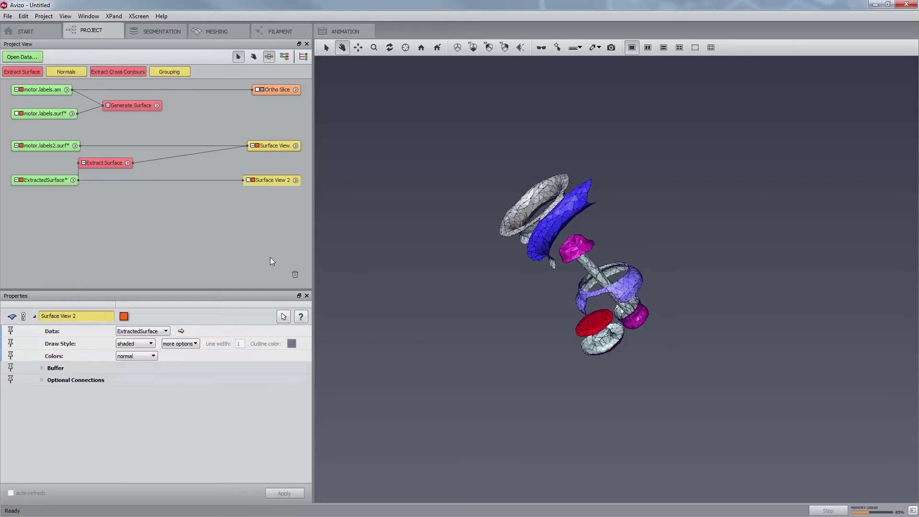
pyautogui.click(258, 146)
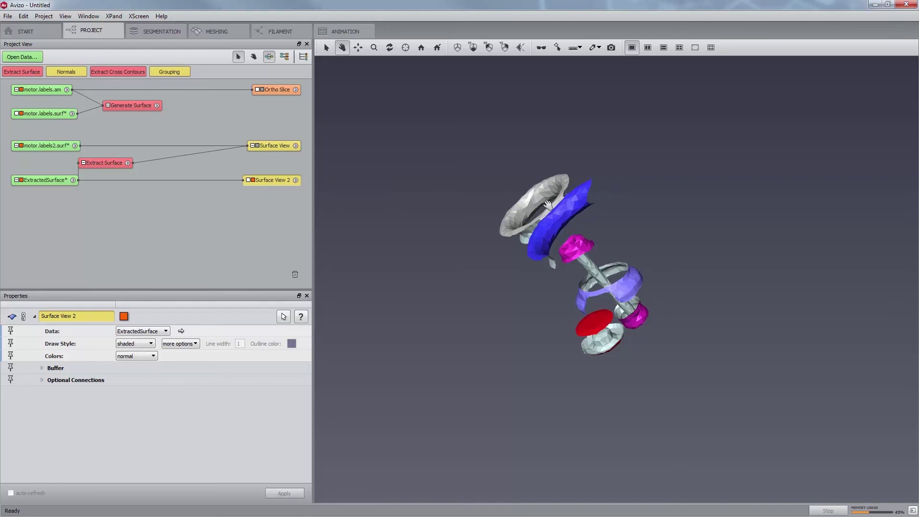
pyautogui.moveTo(549, 205); pyautogui.dragTo(516, 218)
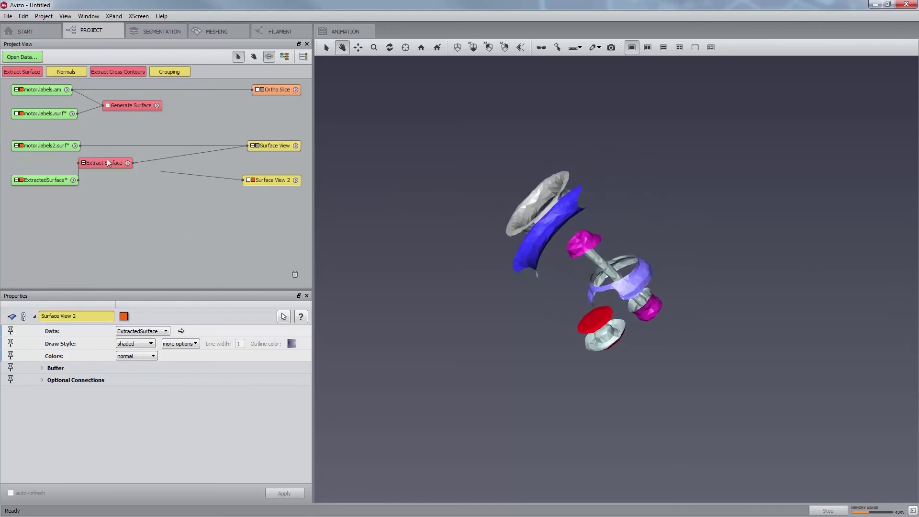